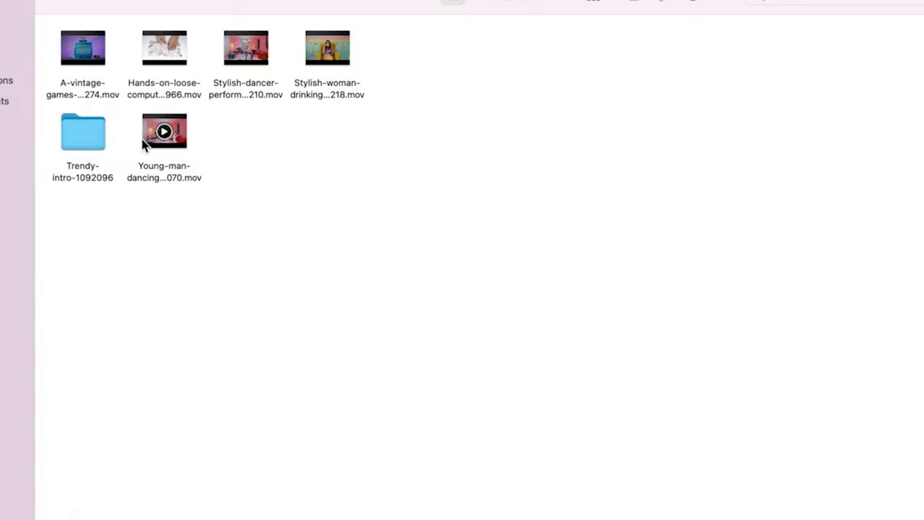
# Open the Trendy-intro template folder in Finder to reach its Help.mp4 tutorial
pyautogui.doubleClick(103, 145)
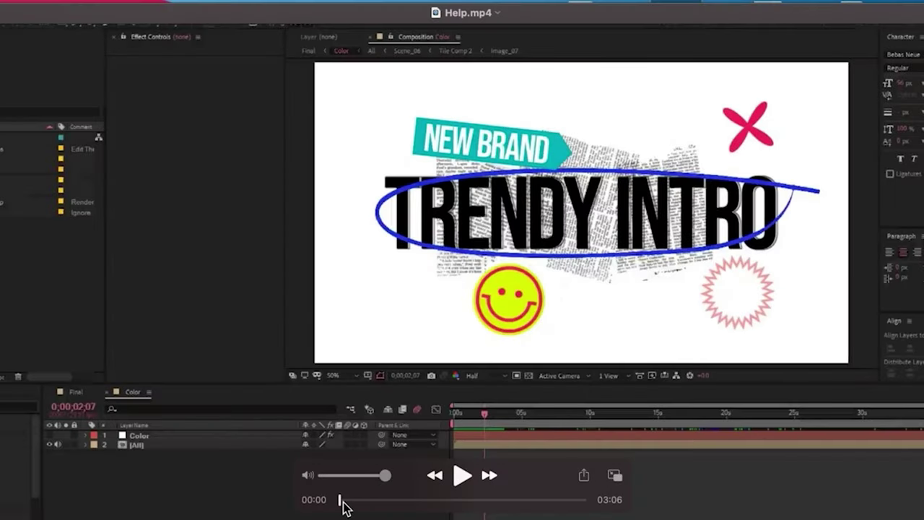
# Skim ahead through the Help video, then bring the Final comp back to its first frame
pyautogui.moveTo(343, 503)
pyautogui.mouseDown()
pyautogui.moveTo(426, 495)
pyautogui.moveTo(342, 505)
pyautogui.mouseUp()
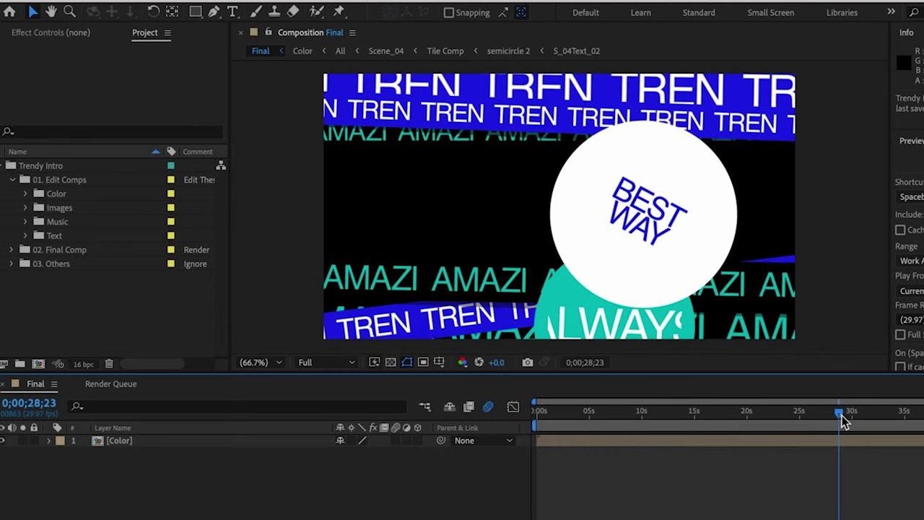
pyautogui.moveTo(696, 410); pyautogui.dragTo(541, 418)
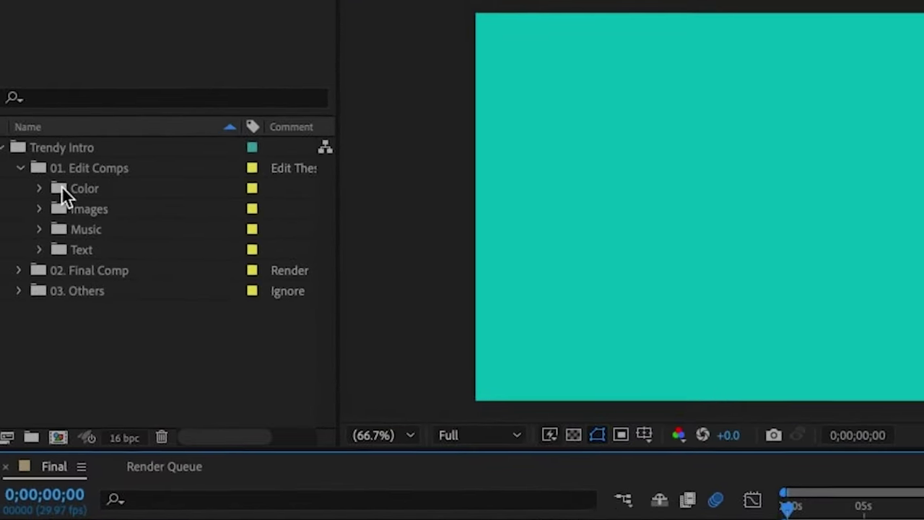
# Open the Color comp from the Color folder and show Null 24's colour settings in Effect Controls
pyautogui.click(39, 188)
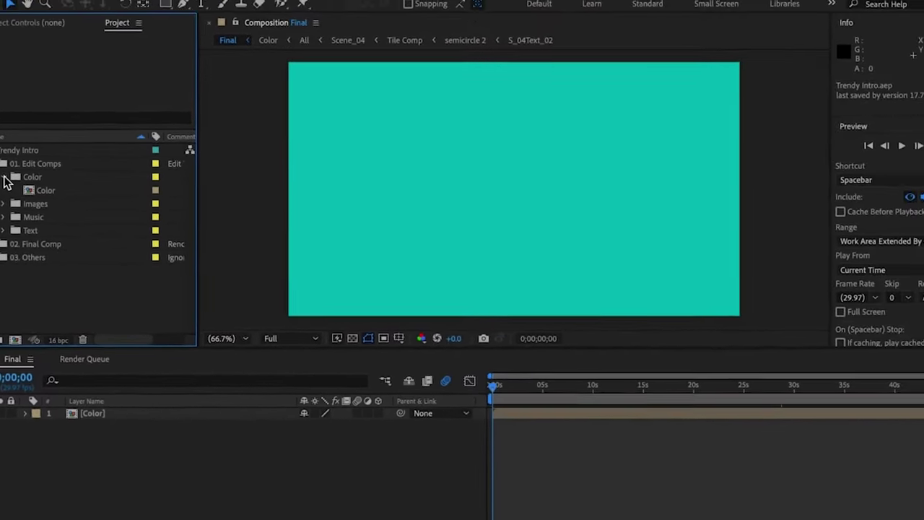
pyautogui.doubleClick(42, 189)
pyautogui.click(94, 404)
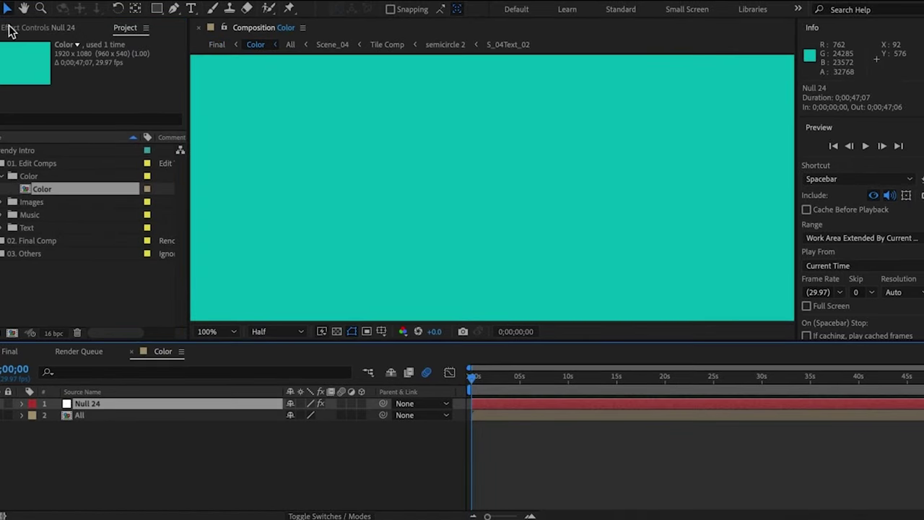
pyautogui.click(10, 27)
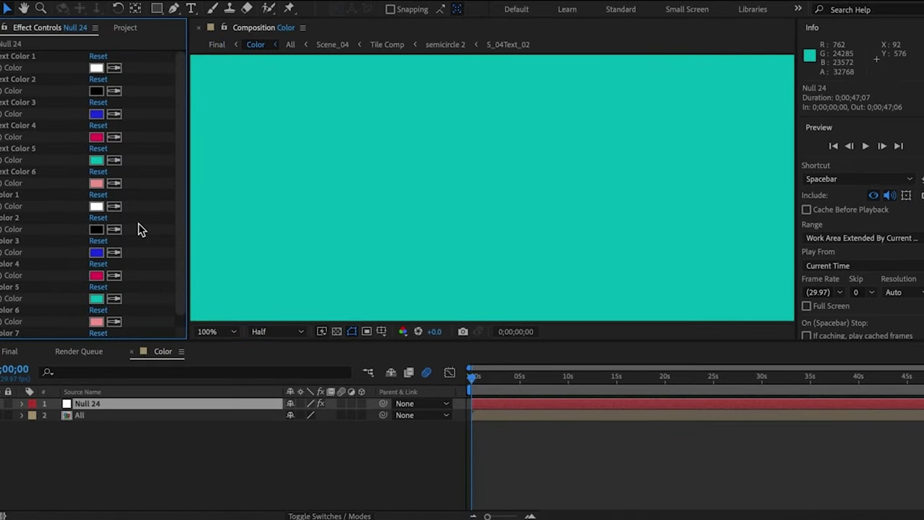
pyautogui.moveTo(468, 376); pyautogui.dragTo(462, 396)
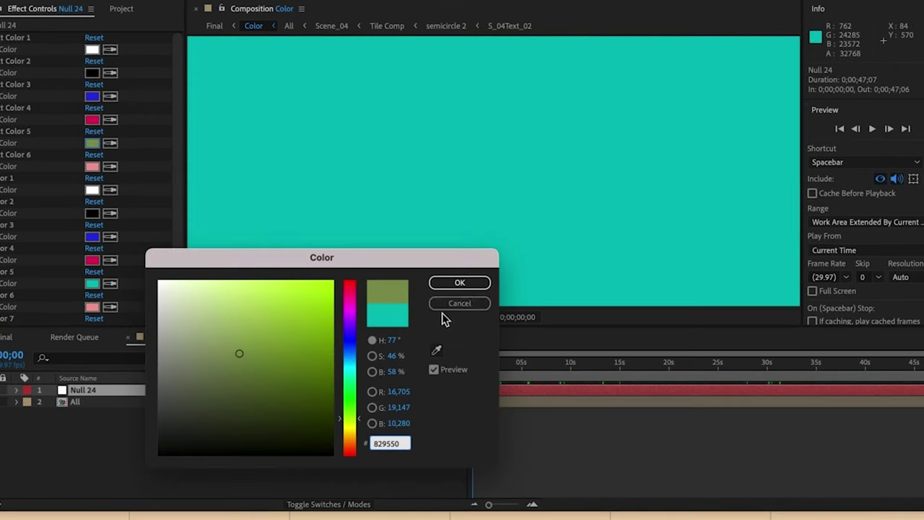
# Set Text Color 5 and Color 5 to olive green 829550, then scrub to check the new colour
pyautogui.click(445, 285)
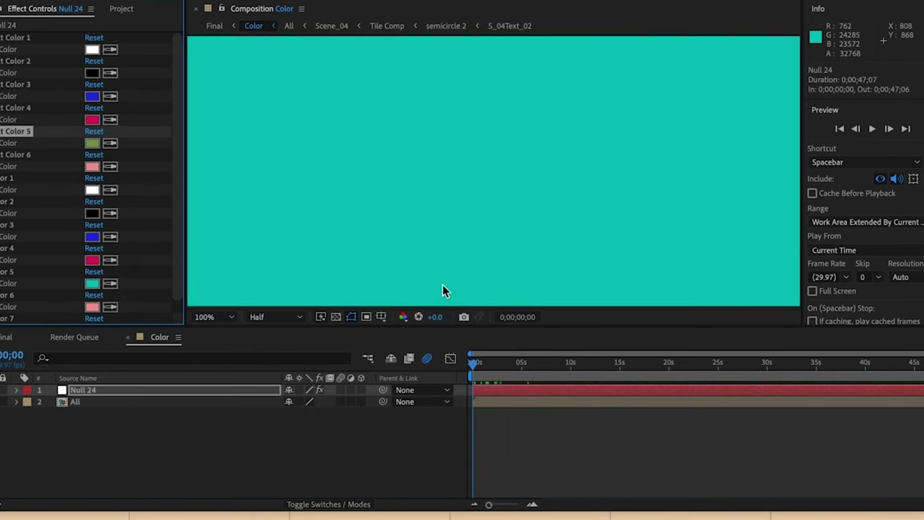
pyautogui.scroll(-1, 162, 250)
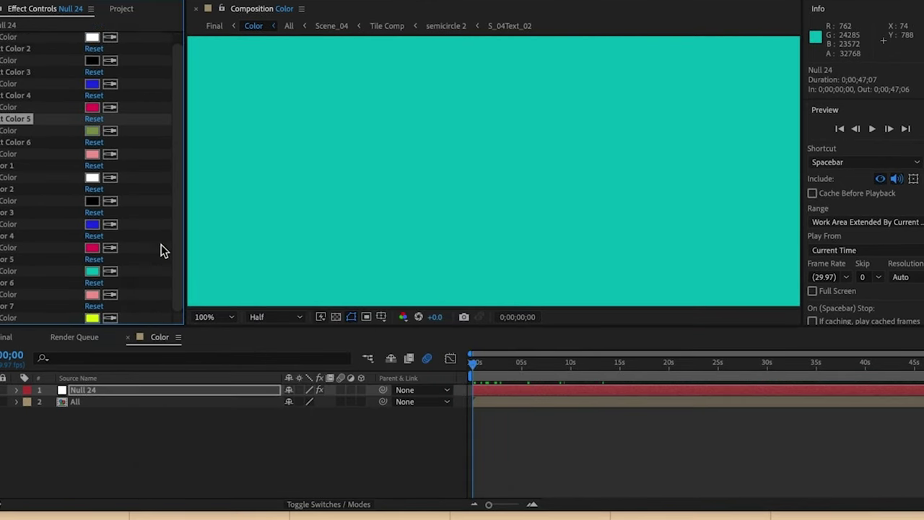
pyautogui.click(92, 272)
pyautogui.write('829550')
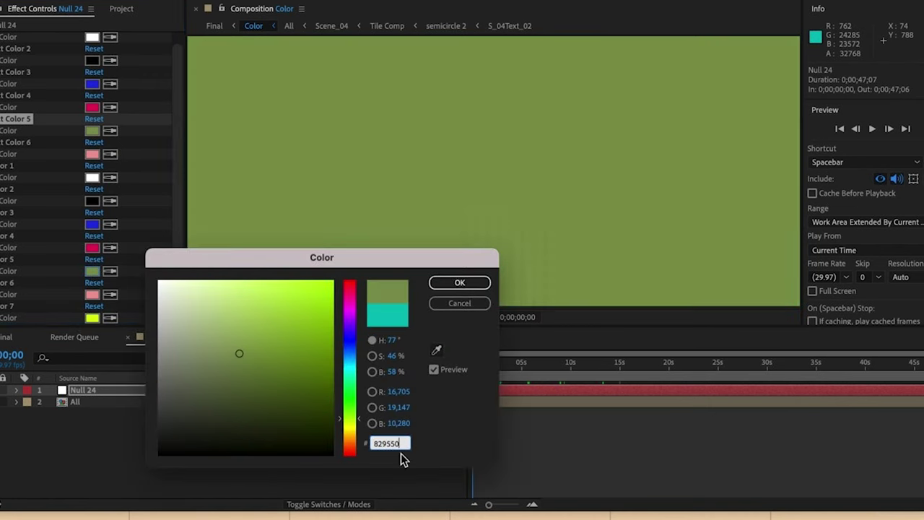
pyautogui.click(460, 283)
pyautogui.moveTo(474, 365); pyautogui.dragTo(870, 370)
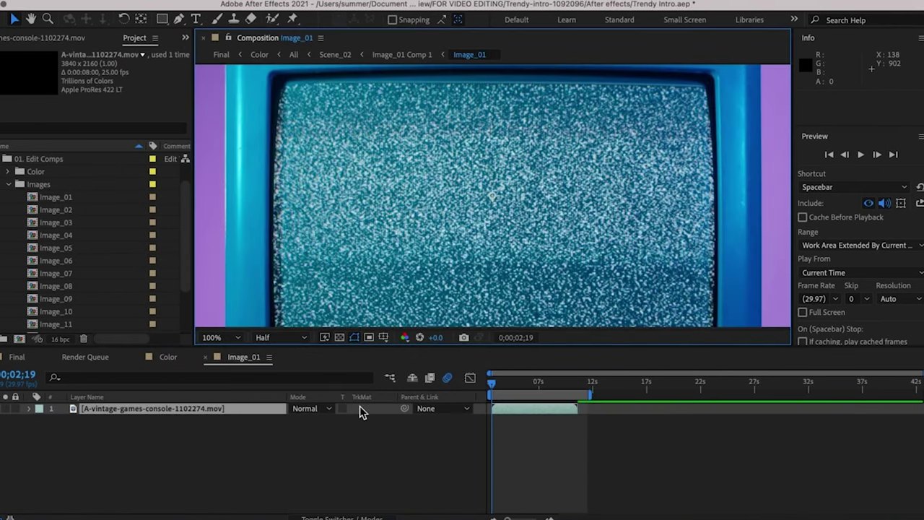
# Scale the vintage TV footage layer down to 50%
pyautogui.click(30, 409)
pyautogui.click(41, 421)
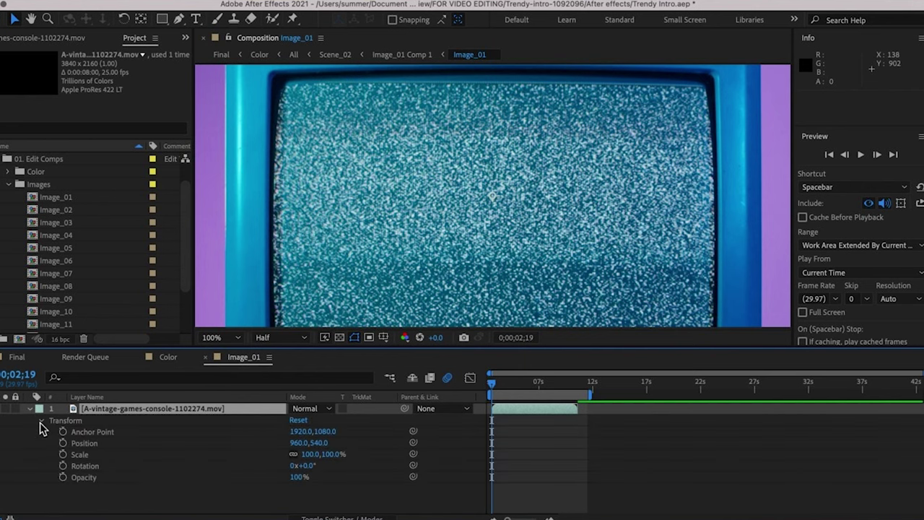
pyautogui.moveTo(312, 458); pyautogui.dragTo(193, 474)
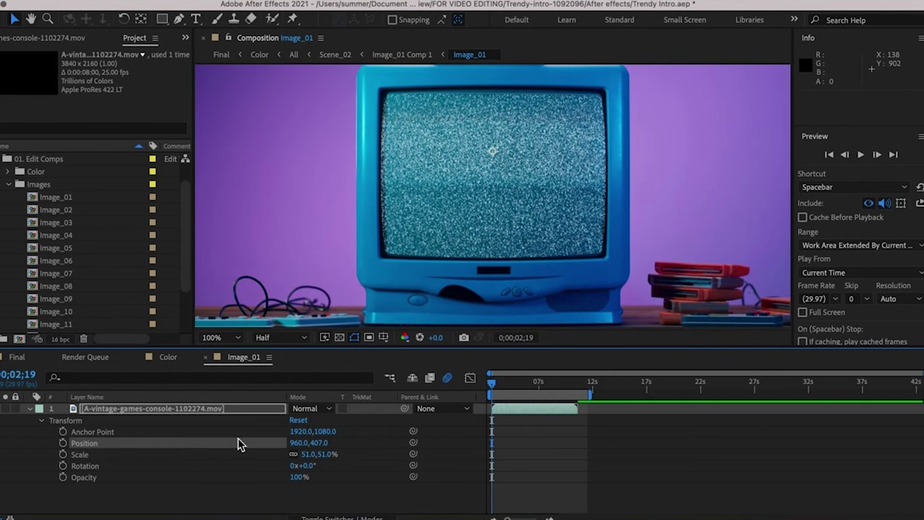
pyautogui.moveTo(309, 458); pyautogui.dragTo(310, 455)
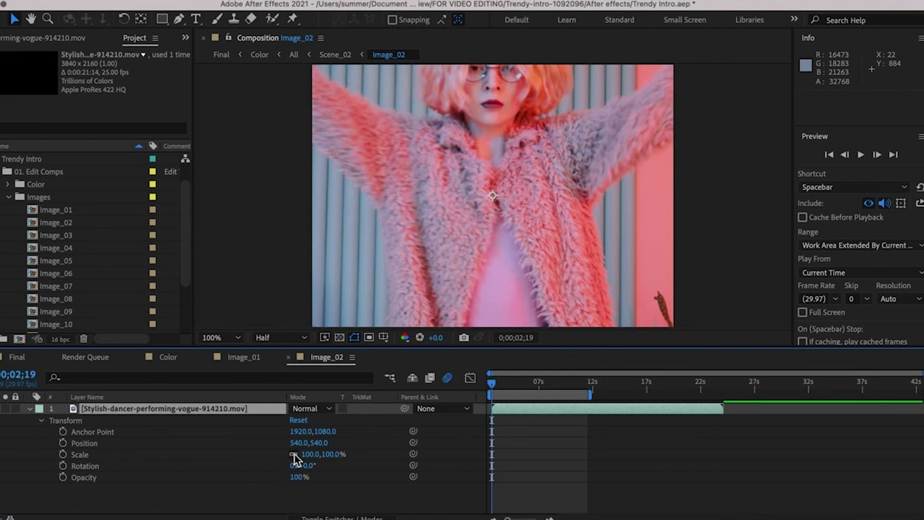
# Shrink the next clip and the computer-keys footage to about half size
pyautogui.moveTo(294, 457); pyautogui.dragTo(305, 458)
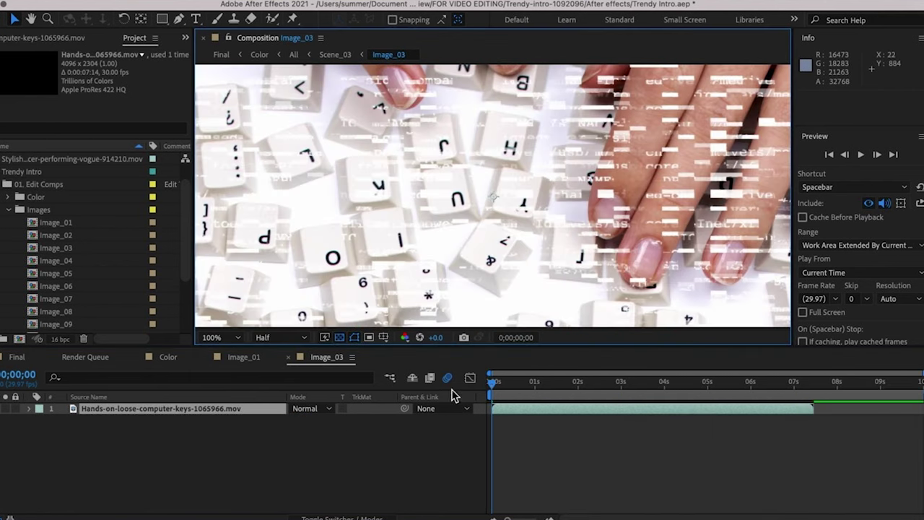
pyautogui.moveTo(495, 383); pyautogui.dragTo(640, 383)
pyautogui.click(41, 421)
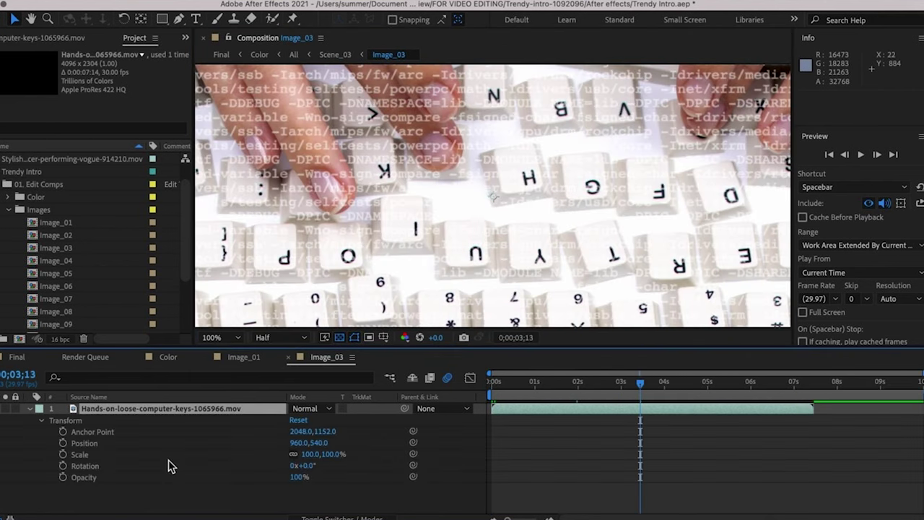
pyautogui.moveTo(310, 457); pyautogui.dragTo(283, 464)
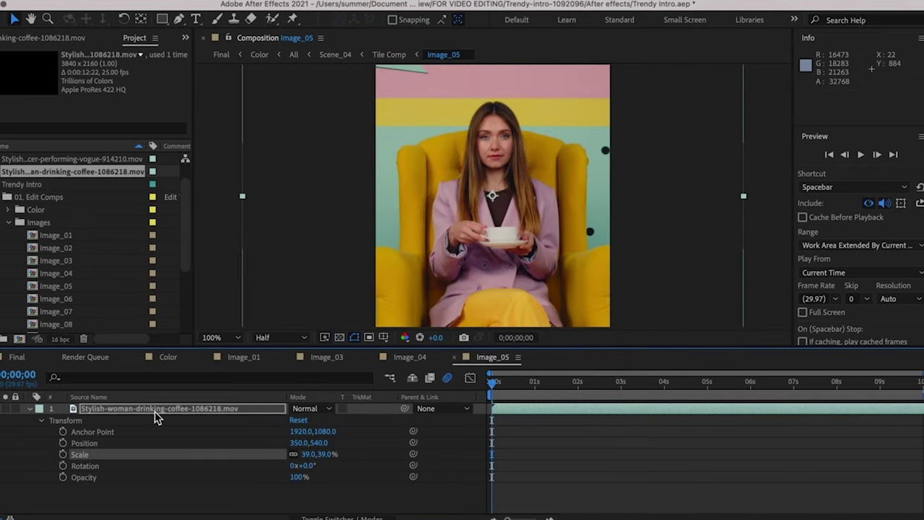
pyautogui.click(16, 356)
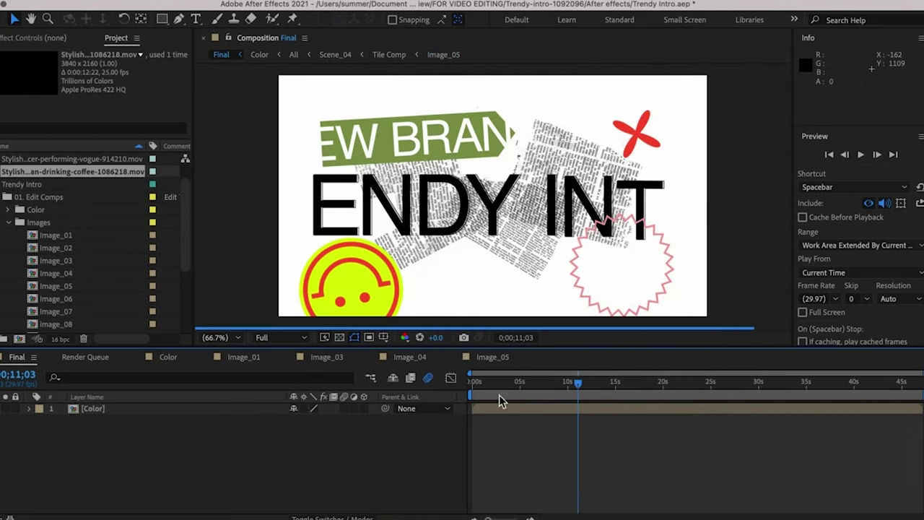
pyautogui.moveTo(572, 383); pyautogui.dragTo(444, 405)
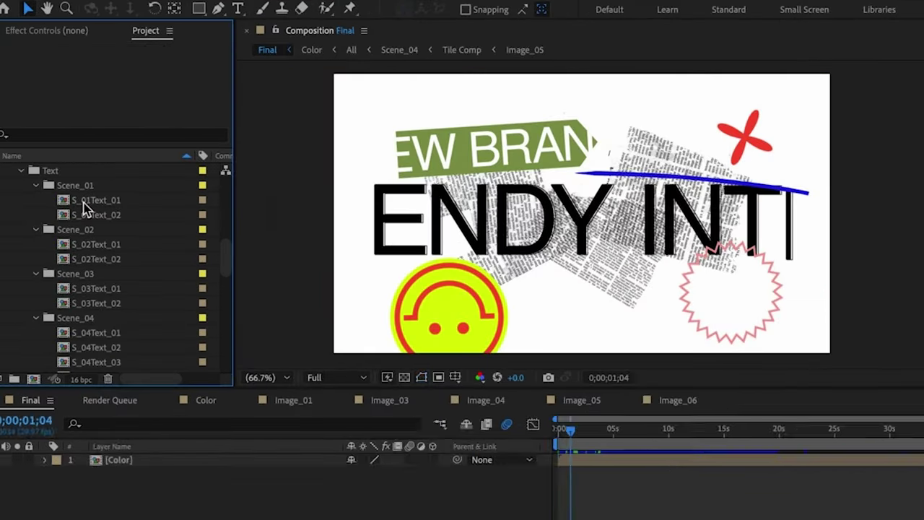
# Open the first scene's text comp and type REBR into its brand text layer
pyautogui.doubleClick(84, 202)
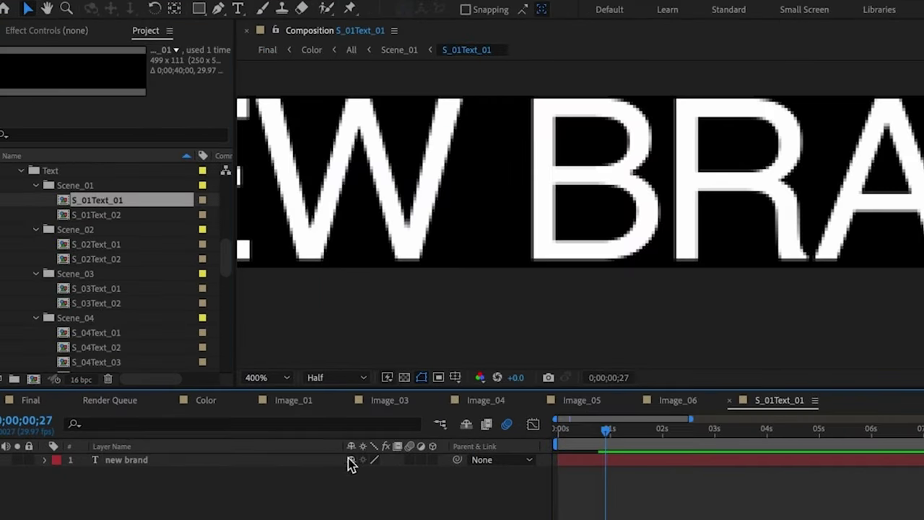
pyautogui.doubleClick(124, 463)
pyautogui.write('REBR')
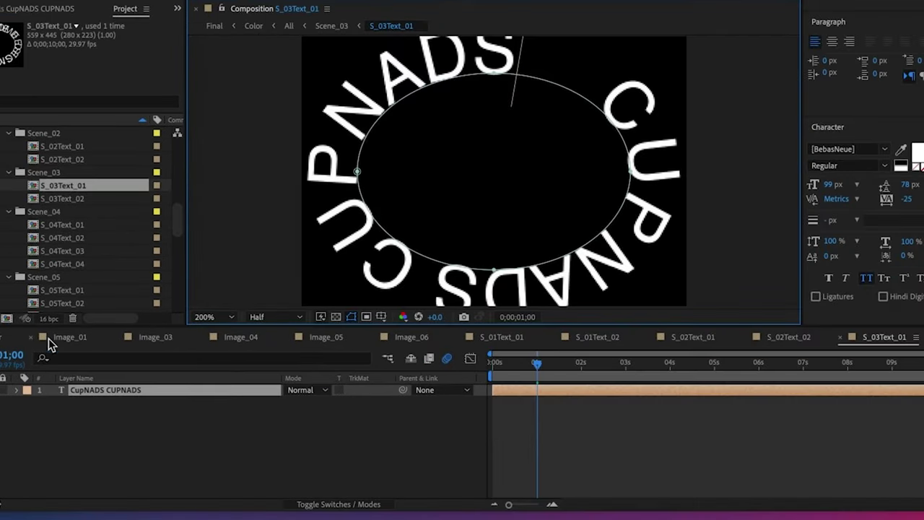
pyautogui.click(34, 337)
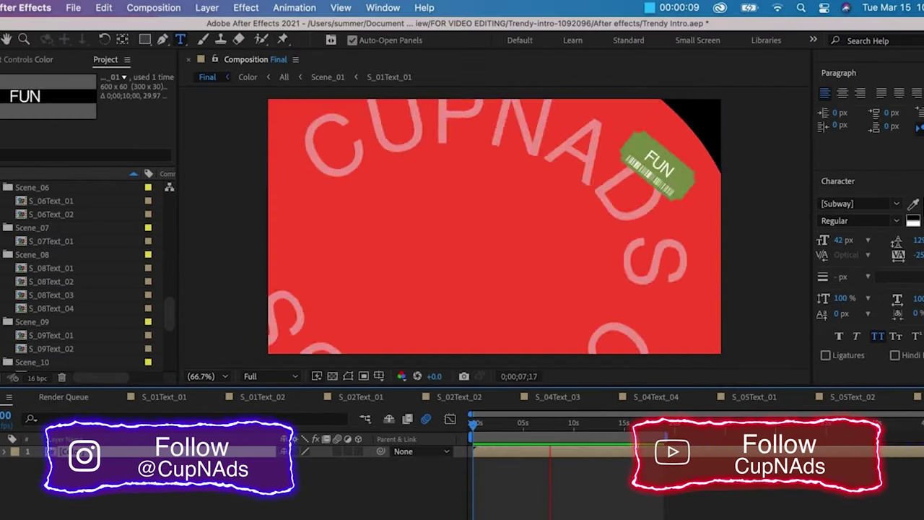
# Add the Final comp to the render queue via File > Export
pyautogui.click(73, 7)
pyautogui.moveTo(144, 231)
pyautogui.click(309, 249)
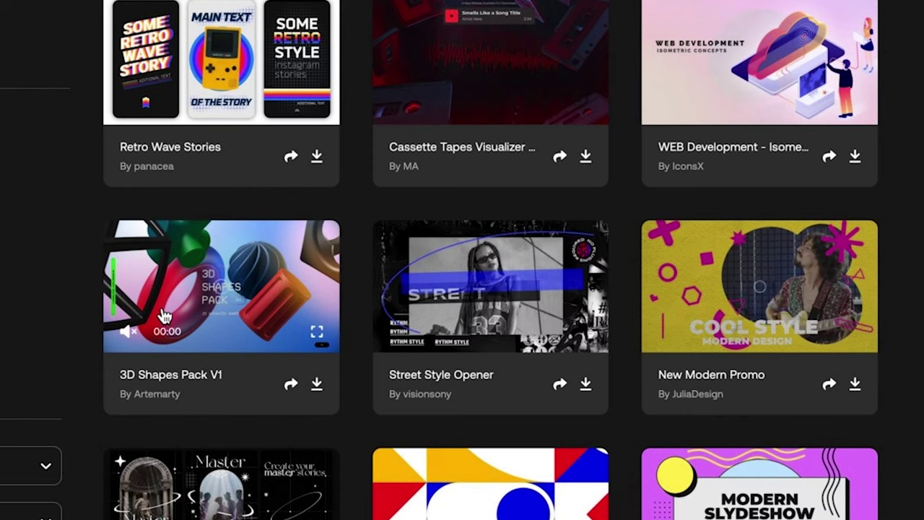
# Scroll down the Motion Array template grid, previewing a couple of template cards
pyautogui.scroll(-5, 163, 316)
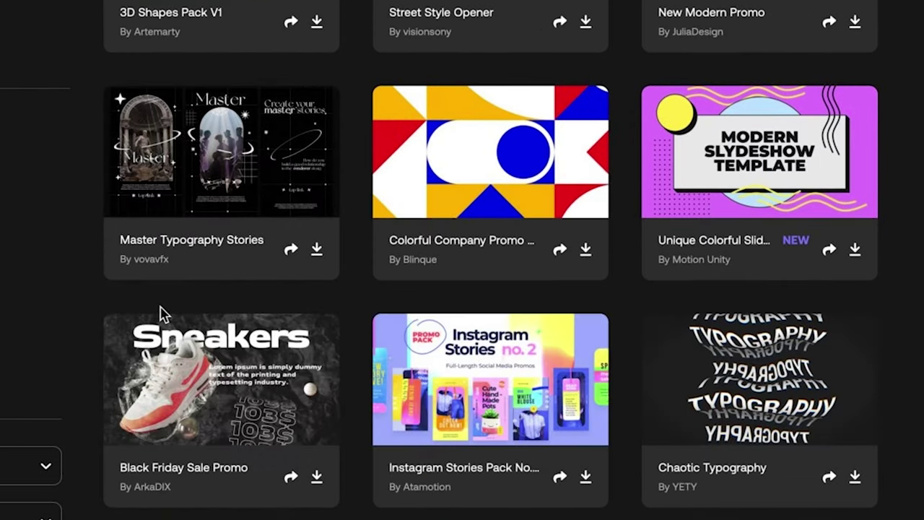
pyautogui.scroll(-5, 163, 315)
pyautogui.scroll(-2, 163, 315)
pyautogui.scroll(-5, 163, 316)
pyautogui.moveTo(238, 181)
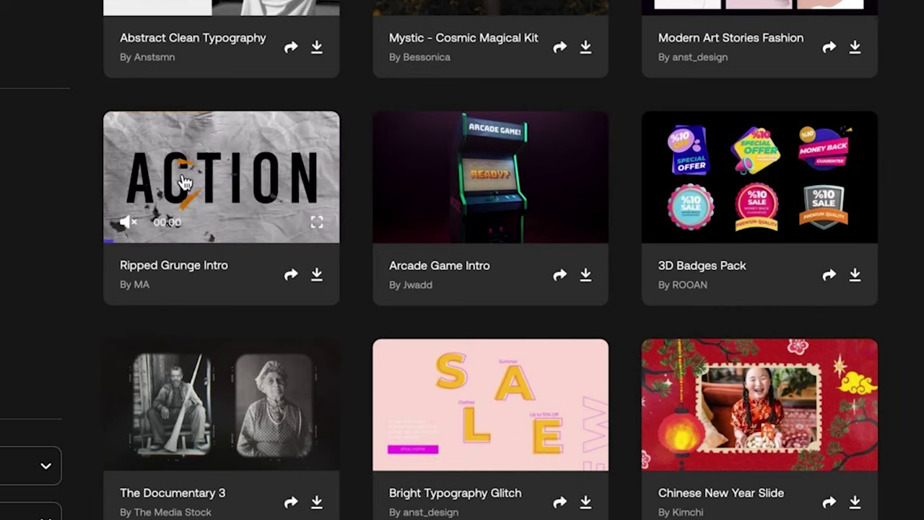
pyautogui.moveTo(540, 149)
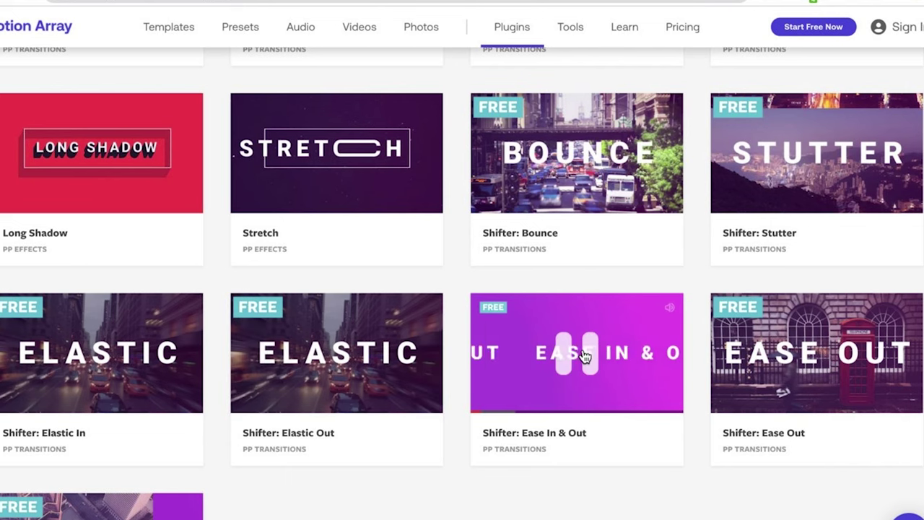
# Preview the Chain Reaction Intro, Trend Intro and Typo Identity cards among the After Effects templates
pyautogui.scroll(4, 574, 335)
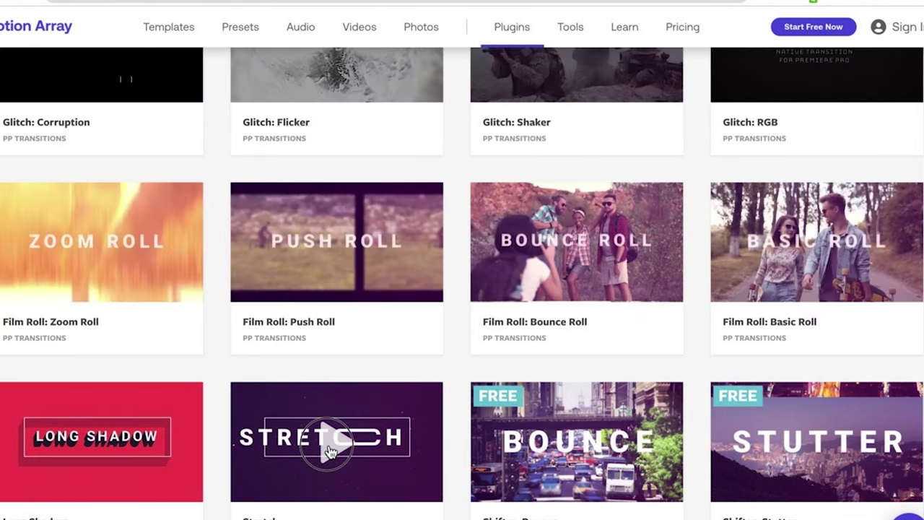
pyautogui.scroll(-1, 339, 444)
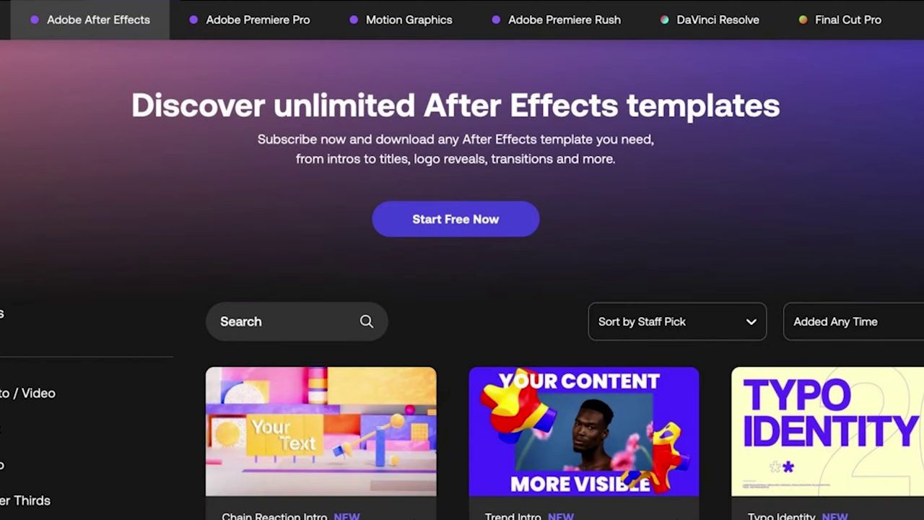
pyautogui.scroll(-4, 299, 252)
pyautogui.moveTo(304, 260)
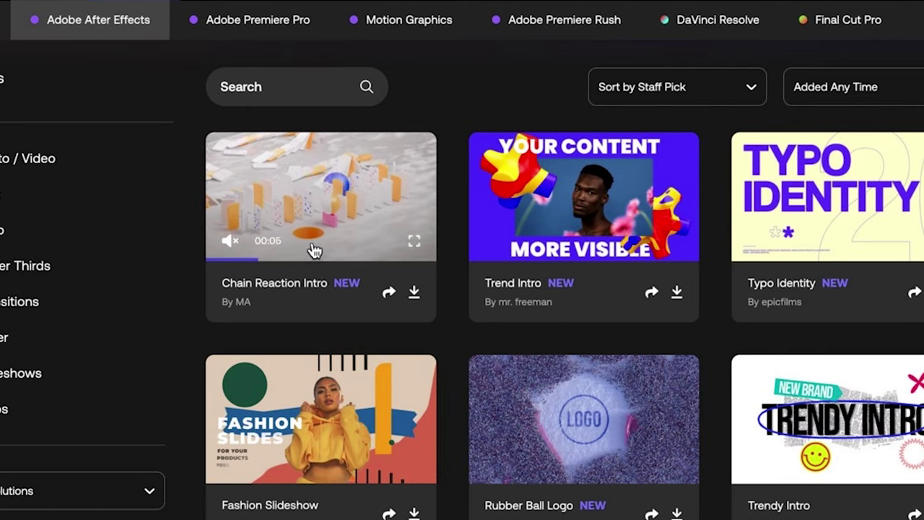
pyautogui.moveTo(578, 218)
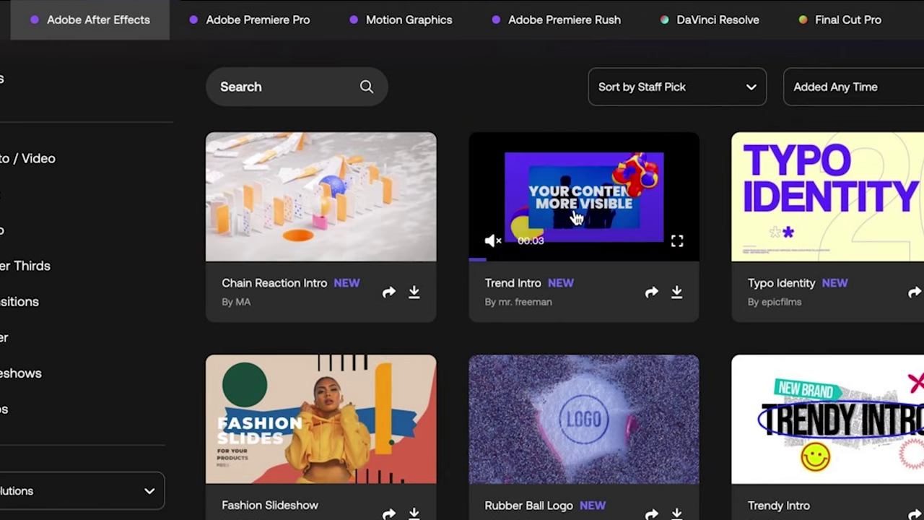
pyautogui.moveTo(897, 226)
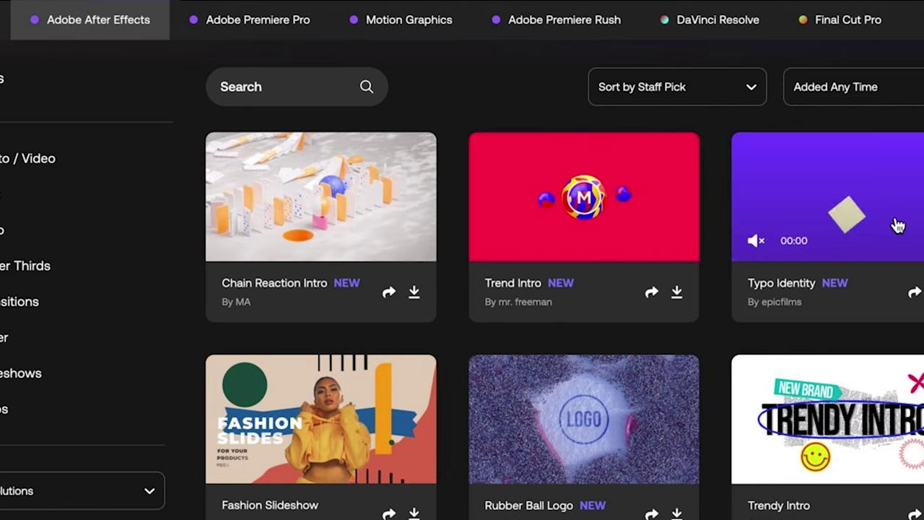